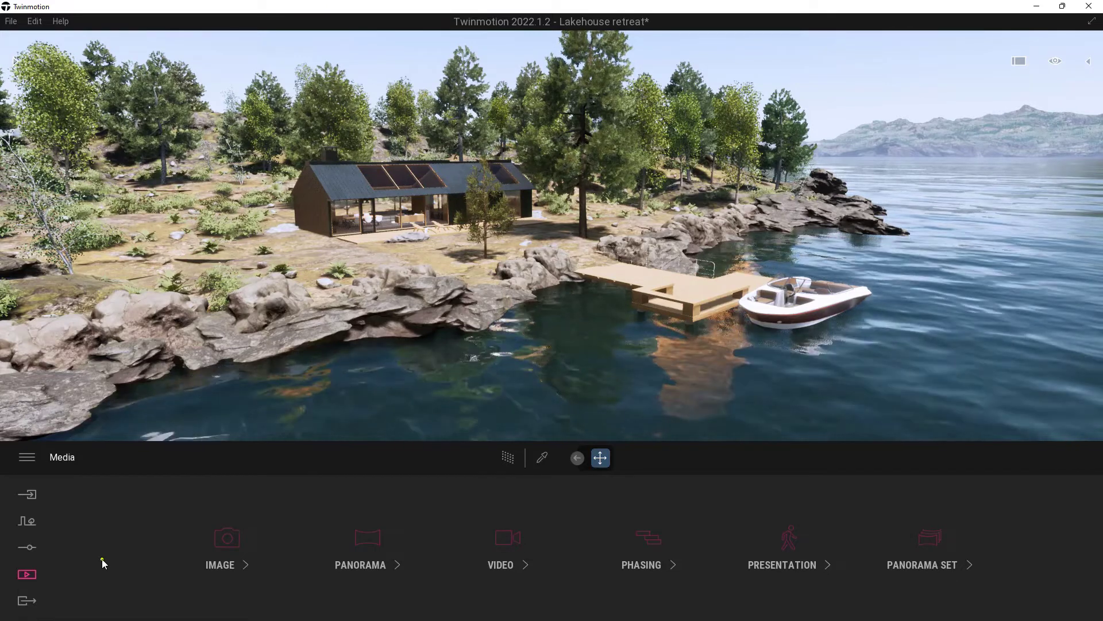
# Create a new panorama of the lakehouse, rocky shore, dock and boat seen from the water
pyautogui.moveTo(55, 556)
pyautogui.mouseDown()
pyautogui.moveTo(5, 578)
pyautogui.moveTo(39, 586)
pyautogui.moveTo(57, 564)
pyautogui.mouseUp()
pyautogui.moveTo(357, 514)
pyautogui.mouseDown()
pyautogui.moveTo(295, 566)
pyautogui.moveTo(408, 561)
pyautogui.moveTo(354, 508)
pyautogui.mouseUp()
pyautogui.press('Escape')
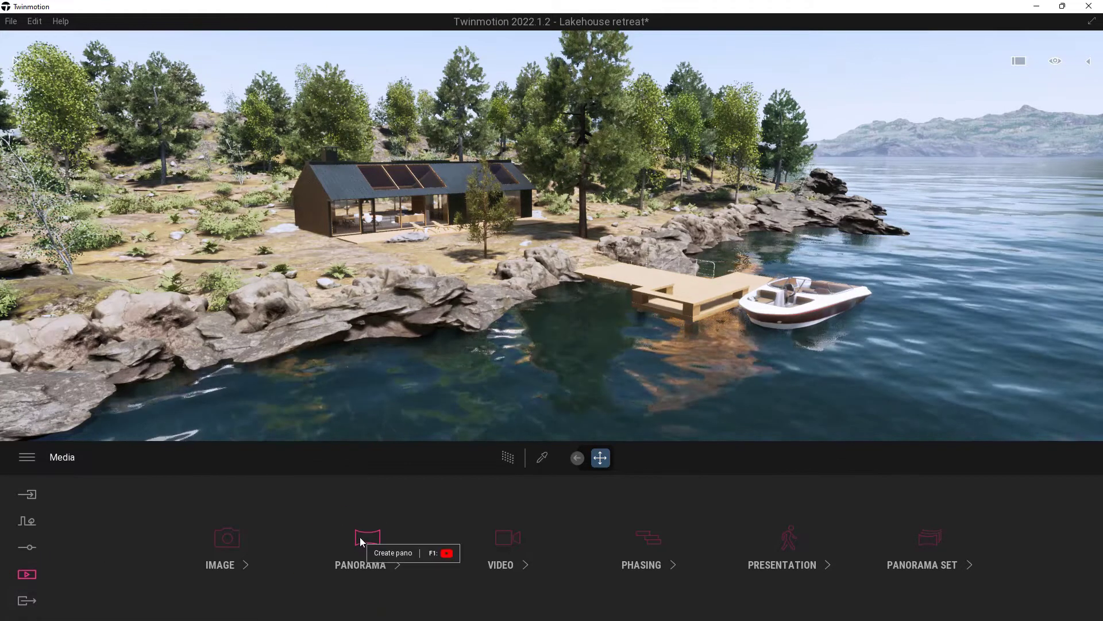
pyautogui.click(360, 537)
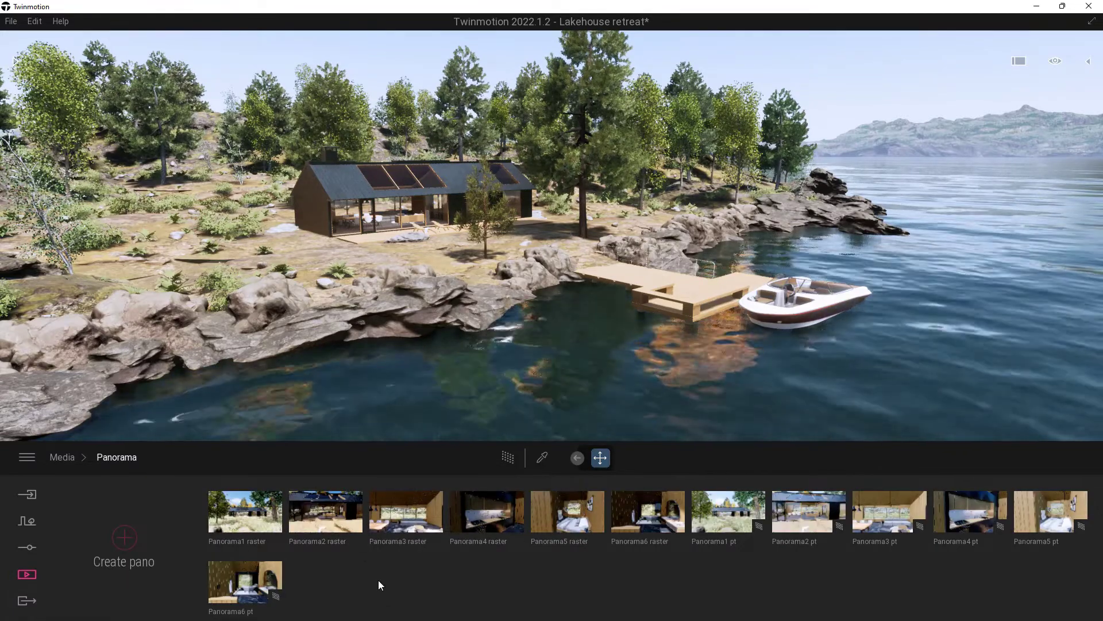
pyautogui.moveTo(409, 492)
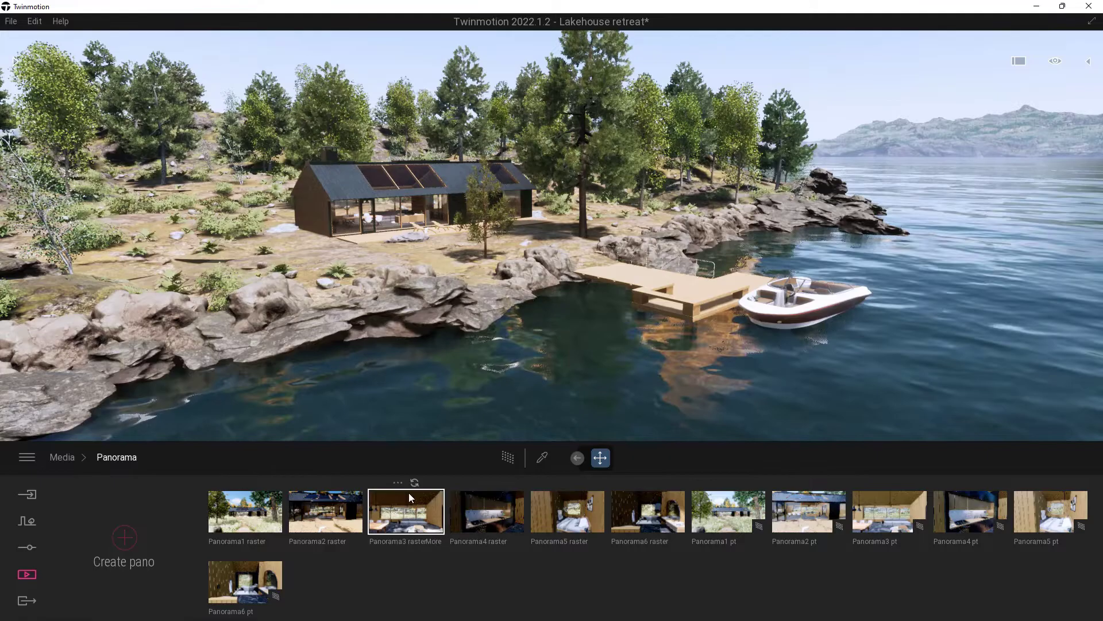
pyautogui.moveTo(498, 315); pyautogui.dragTo(370, 318)
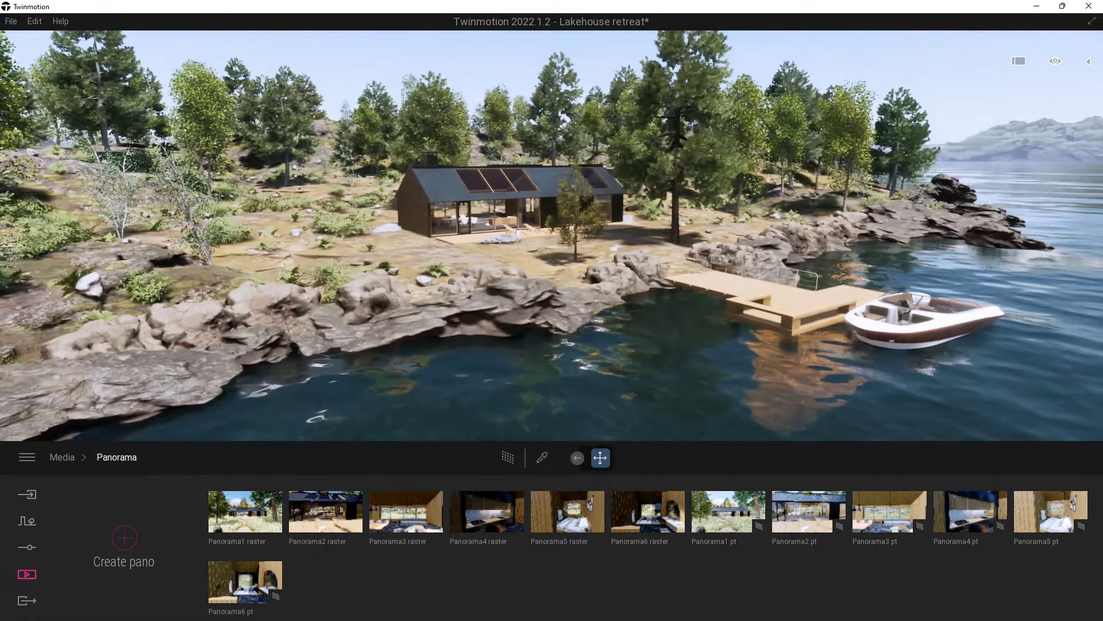
pyautogui.click(124, 539)
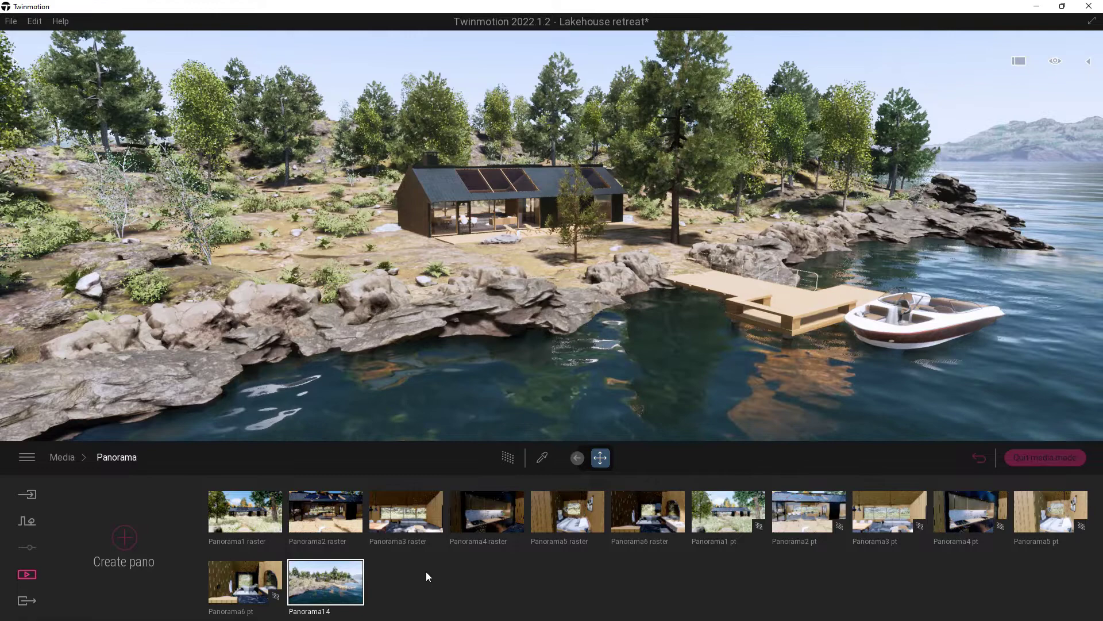
# Choose Panorama14 as the only panorama for the local panorama export
pyautogui.click(27, 601)
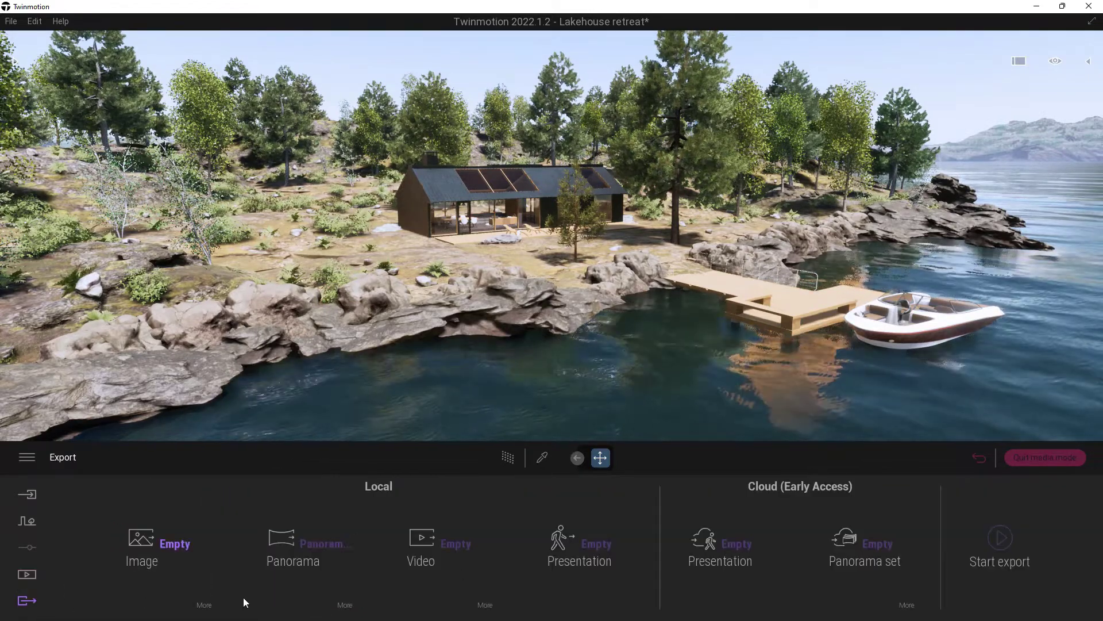
pyautogui.click(298, 547)
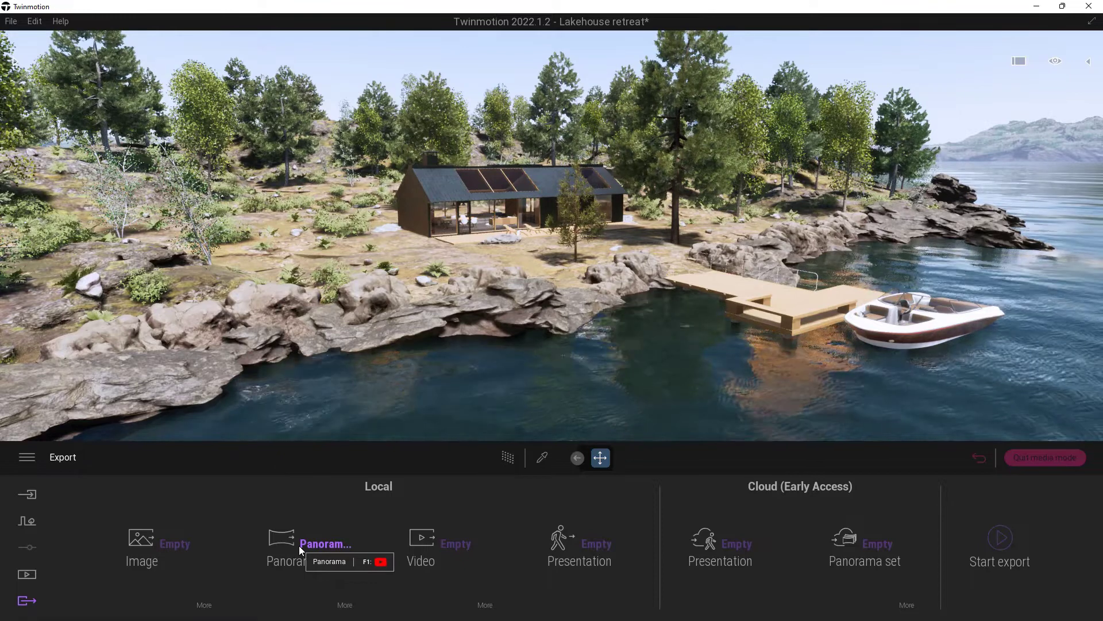
pyautogui.click(299, 546)
pyautogui.click(314, 195)
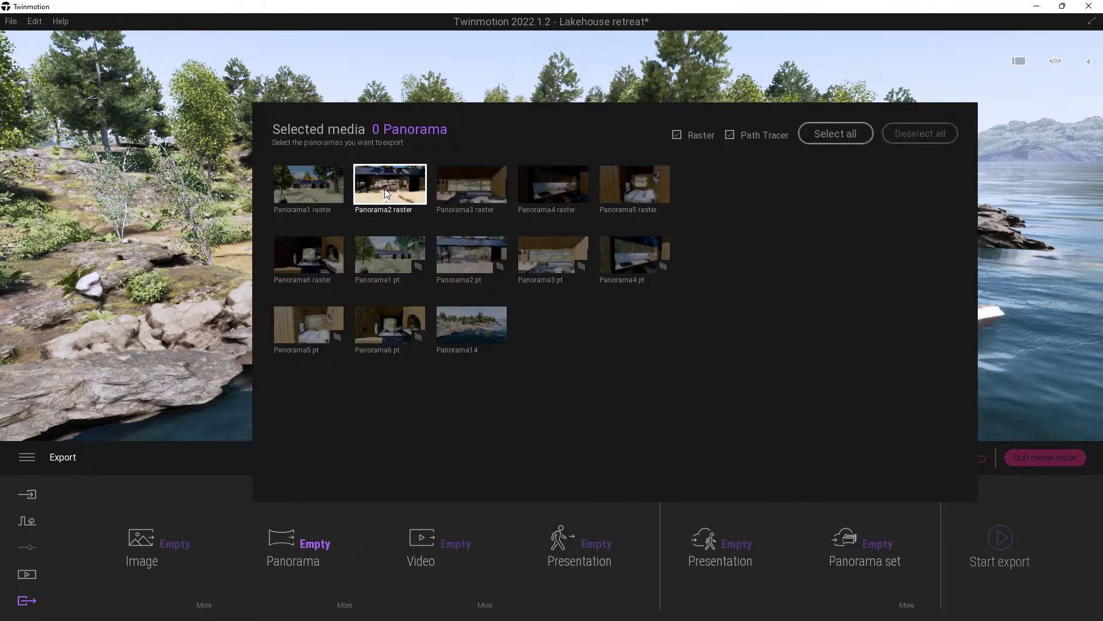
pyautogui.click(385, 189)
pyautogui.click(464, 183)
pyautogui.click(553, 184)
pyautogui.click(393, 190)
pyautogui.click(471, 184)
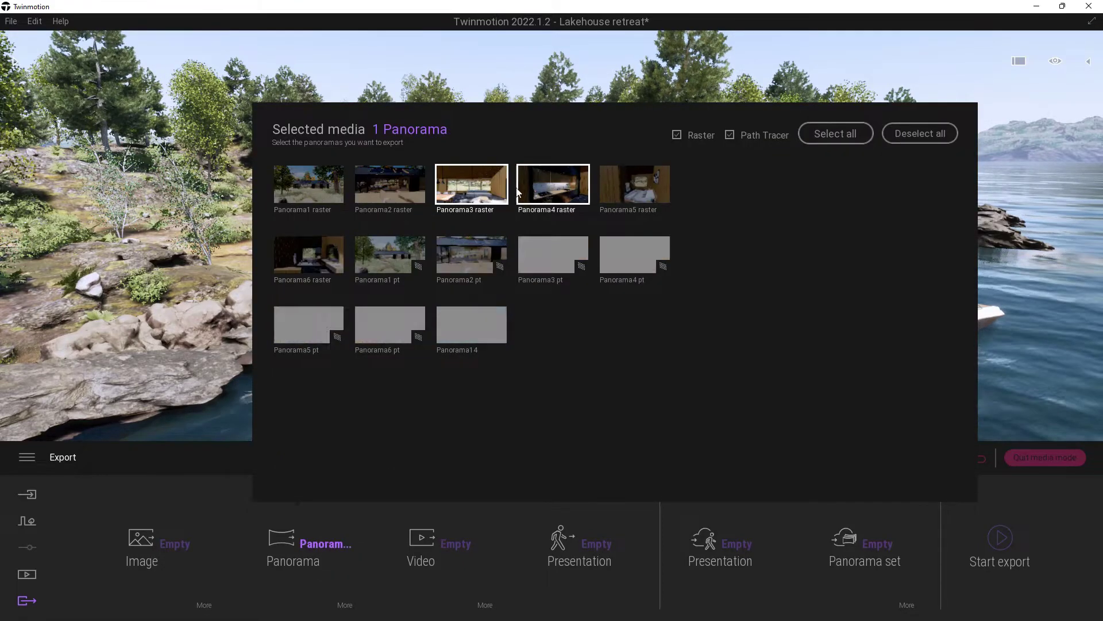
pyautogui.click(552, 184)
pyautogui.click(487, 330)
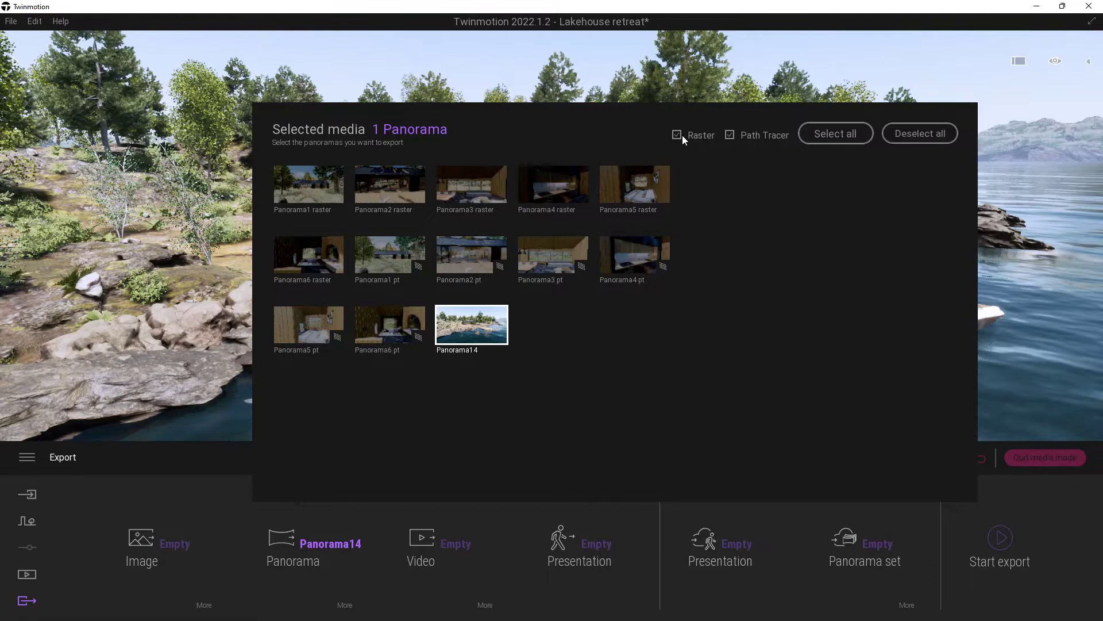
# Filter Path Tracer panoramas out of the export selection and export Panorama14 to the Desktop folder
pyautogui.click(729, 134)
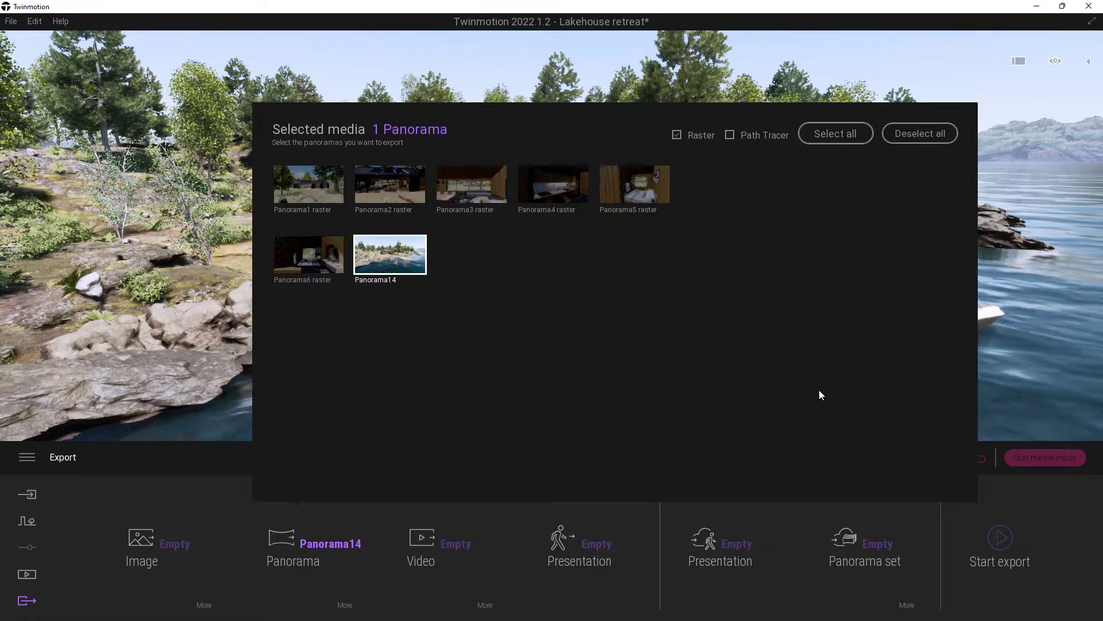
pyautogui.click(926, 505)
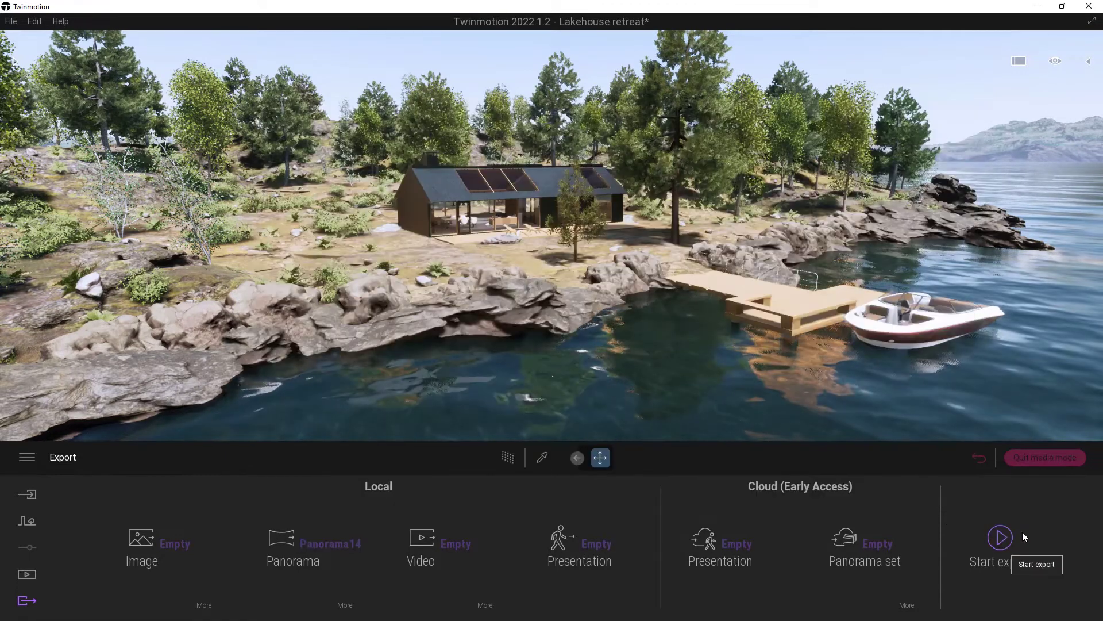
pyautogui.click(1001, 538)
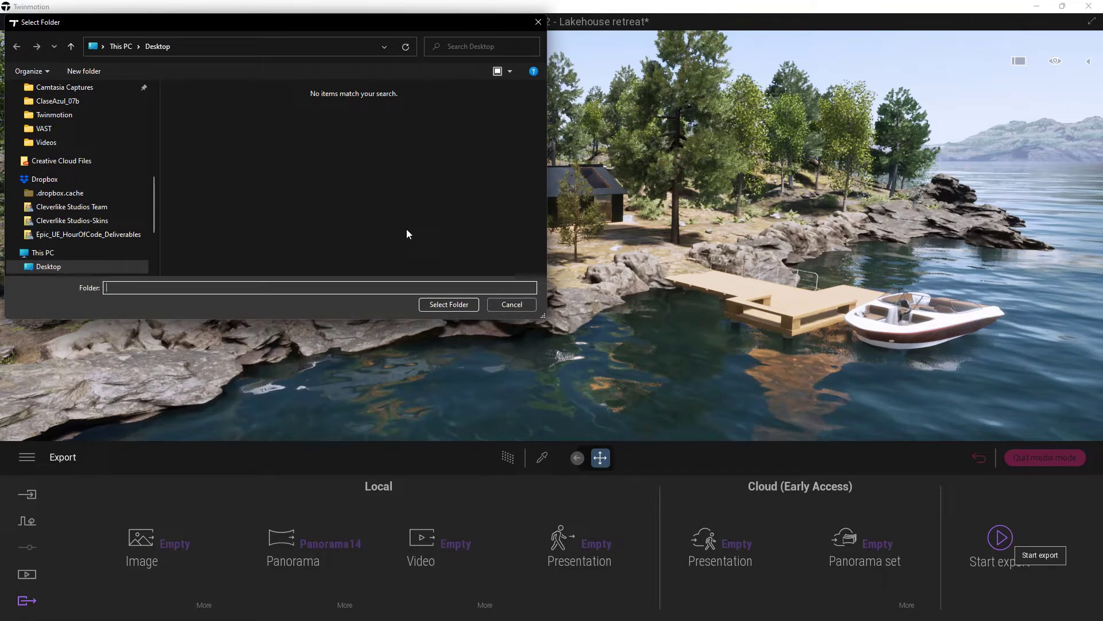
pyautogui.click(452, 304)
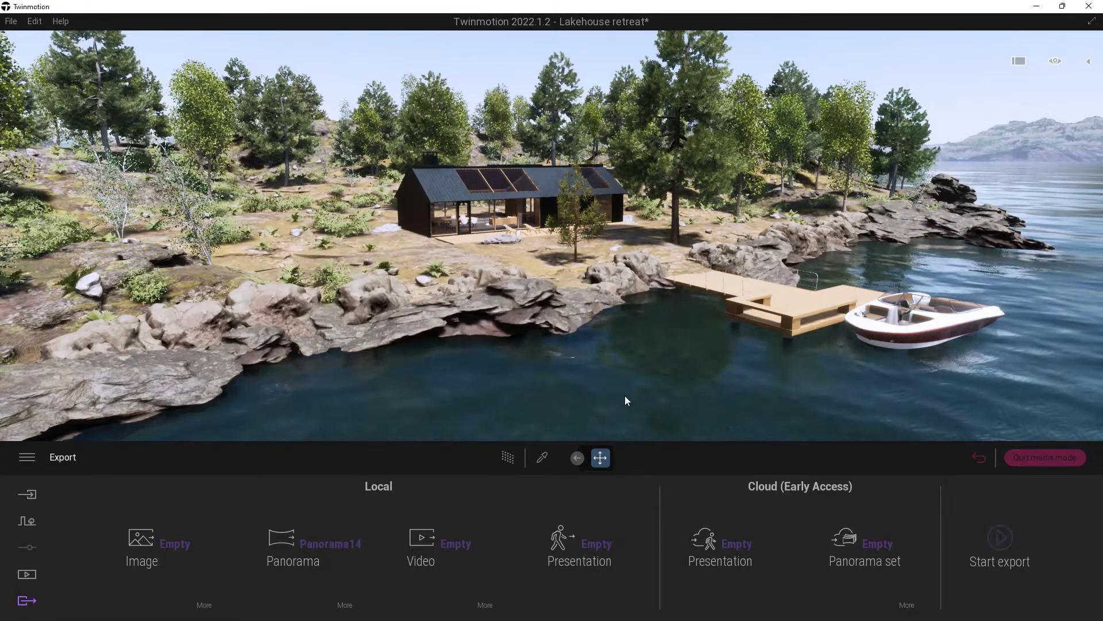
# View the exported Panorama14 image from the desktop in the Photos app and close it
pyautogui.moveTo(196, 6); pyautogui.dragTo(249, 138)
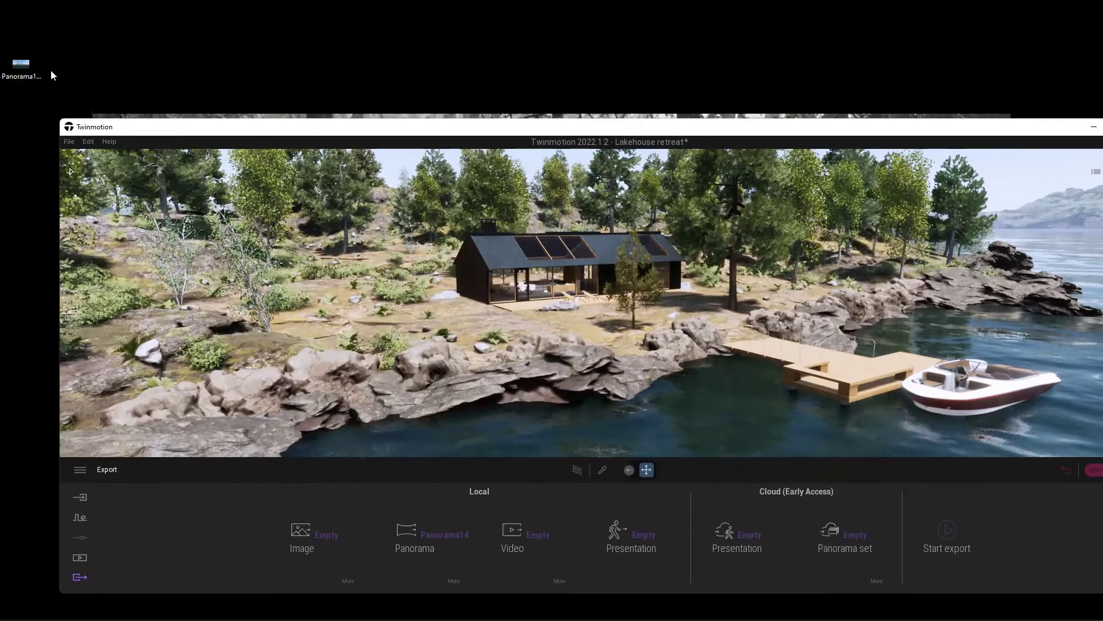
pyautogui.doubleClick(21, 66)
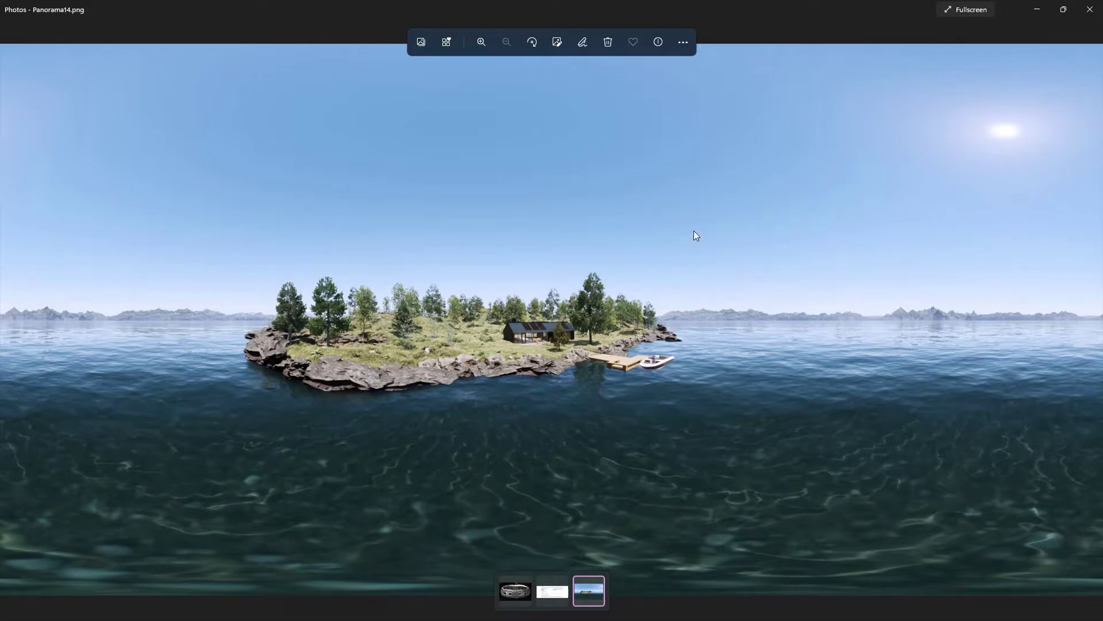
pyautogui.click(1090, 9)
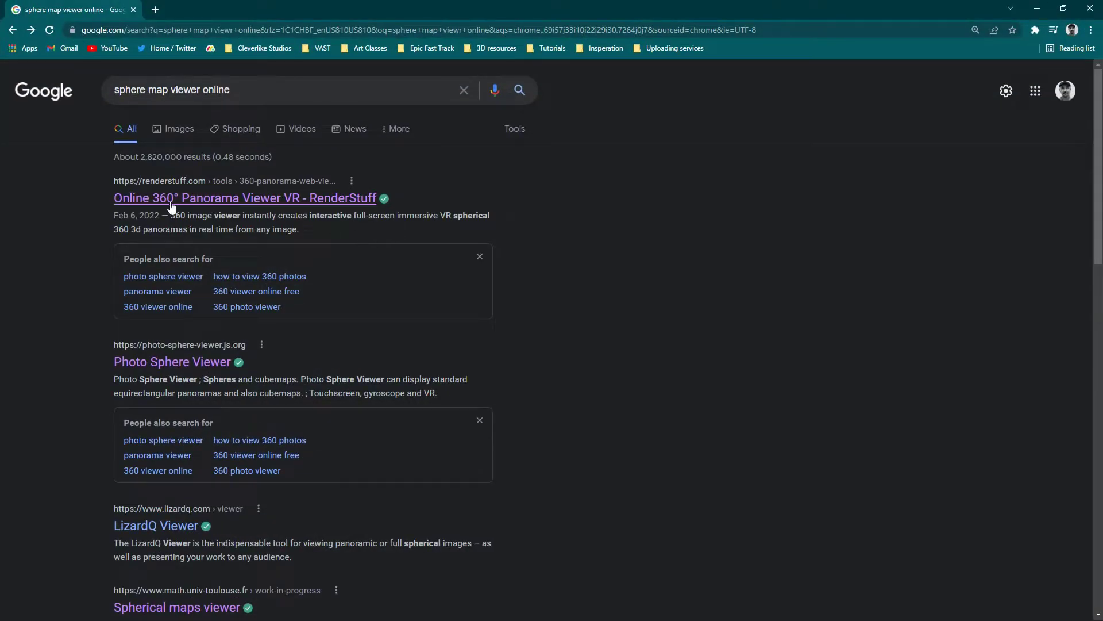
# Open RenderStuff's online 360° panorama viewer in the browser and load the exported Panorama14 image into it
pyautogui.click(220, 202)
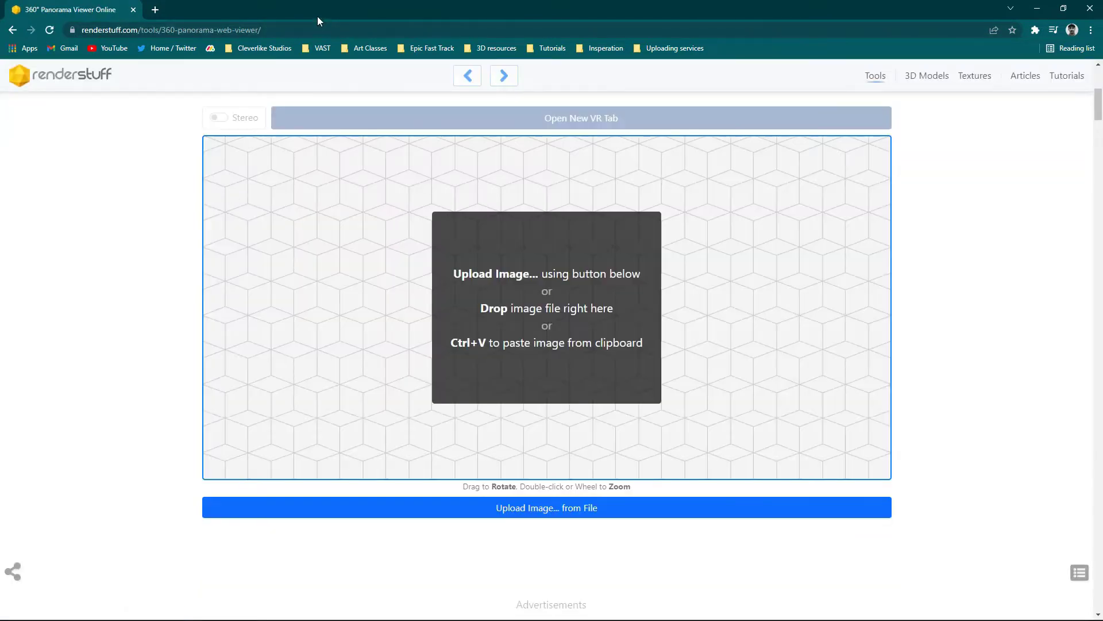
pyautogui.doubleClick(314, 12)
pyautogui.moveTo(385, 31); pyautogui.dragTo(710, 93)
pyautogui.moveTo(21, 66); pyautogui.dragTo(619, 362)
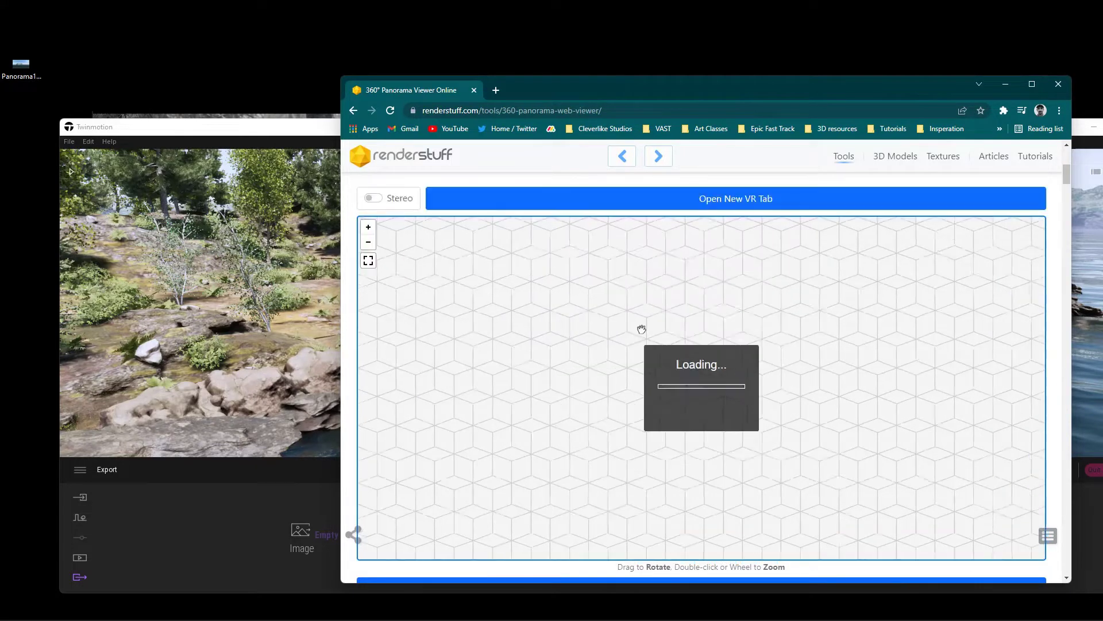
# Maximize the browser window and look around the loaded panorama, ending on the house and dock
pyautogui.moveTo(722, 98); pyautogui.dragTo(656, 1)
pyautogui.moveTo(494, 339); pyautogui.dragTo(717, 336)
pyautogui.moveTo(288, 322); pyautogui.dragTo(657, 331)
pyautogui.moveTo(519, 322); pyautogui.dragTo(500, 336)
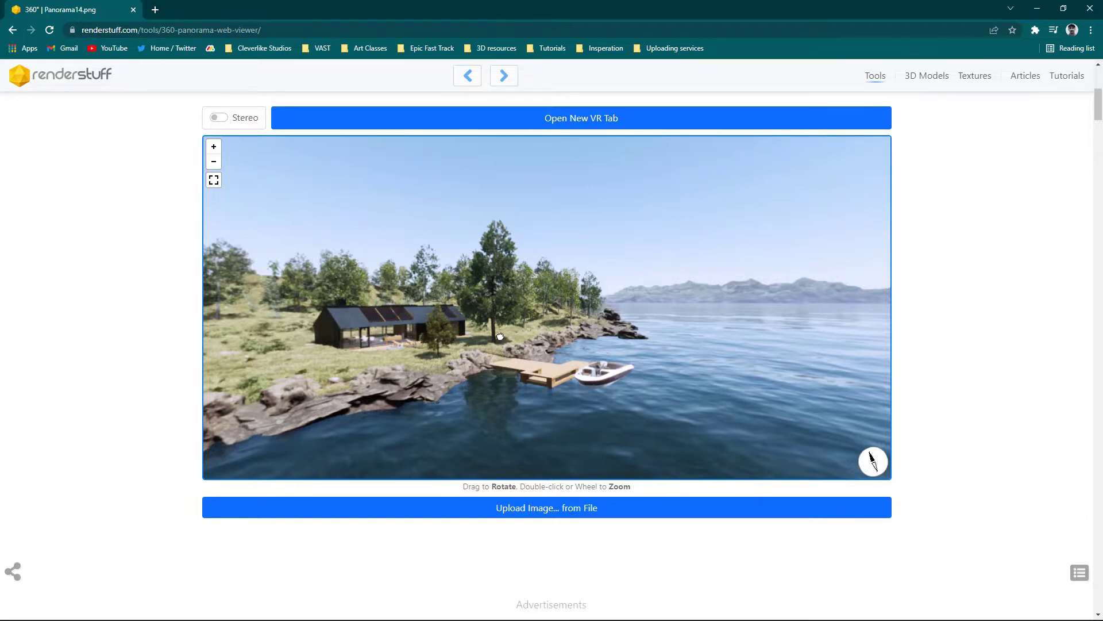
pyautogui.moveTo(500, 337)
pyautogui.mouseDown()
pyautogui.moveTo(512, 317)
pyautogui.moveTo(512, 338)
pyautogui.mouseUp()
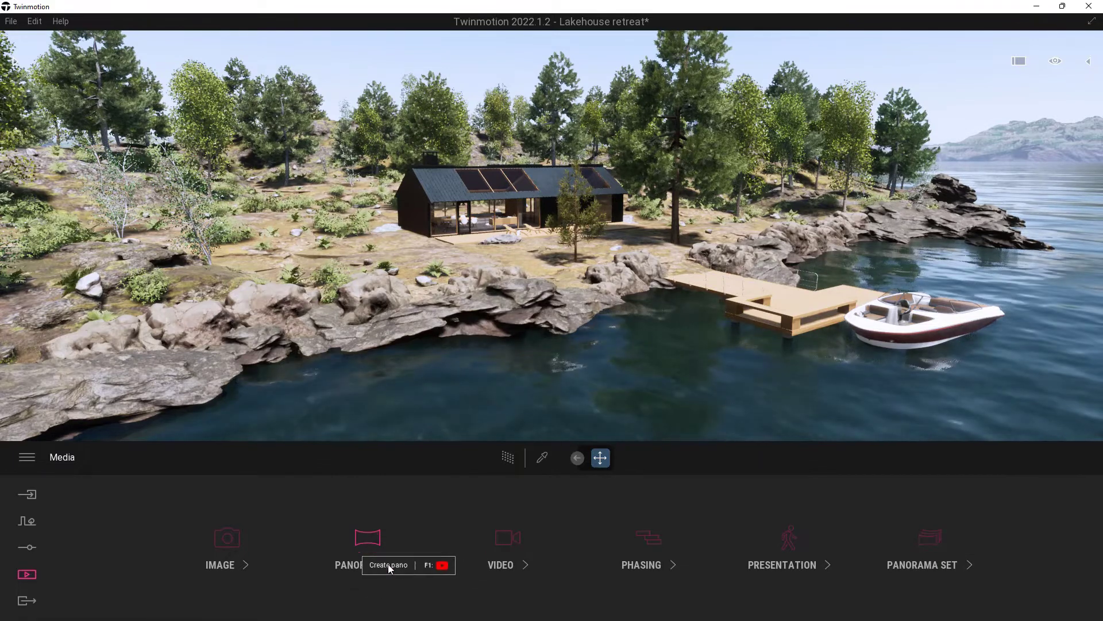
# Switch back to Twinmotion and create a new, empty panorama set
pyautogui.click(936, 536)
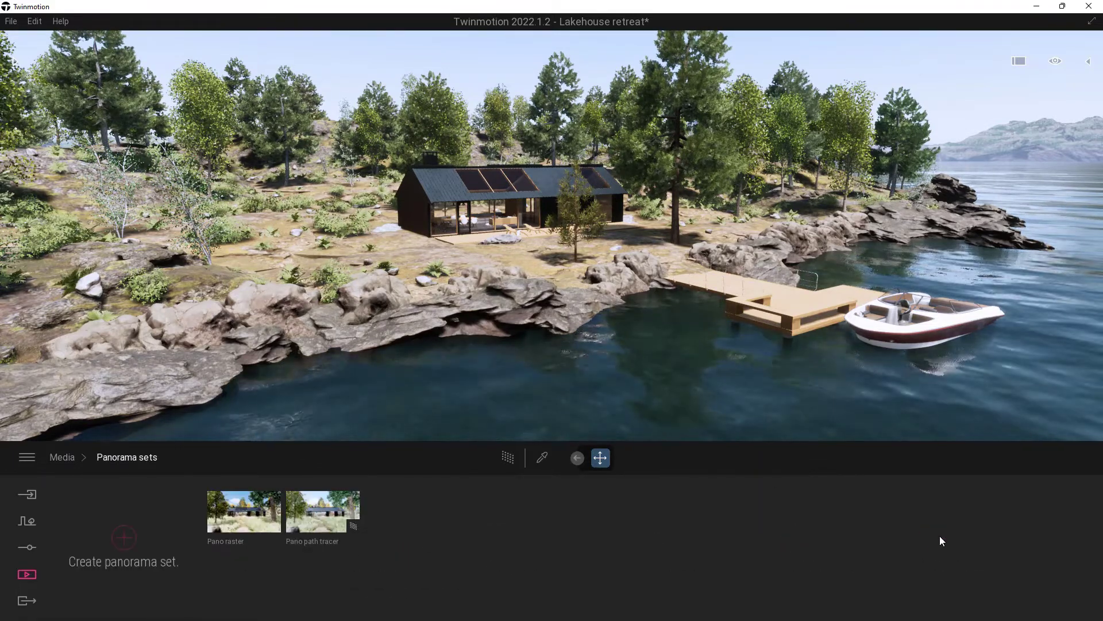
pyautogui.click(332, 526)
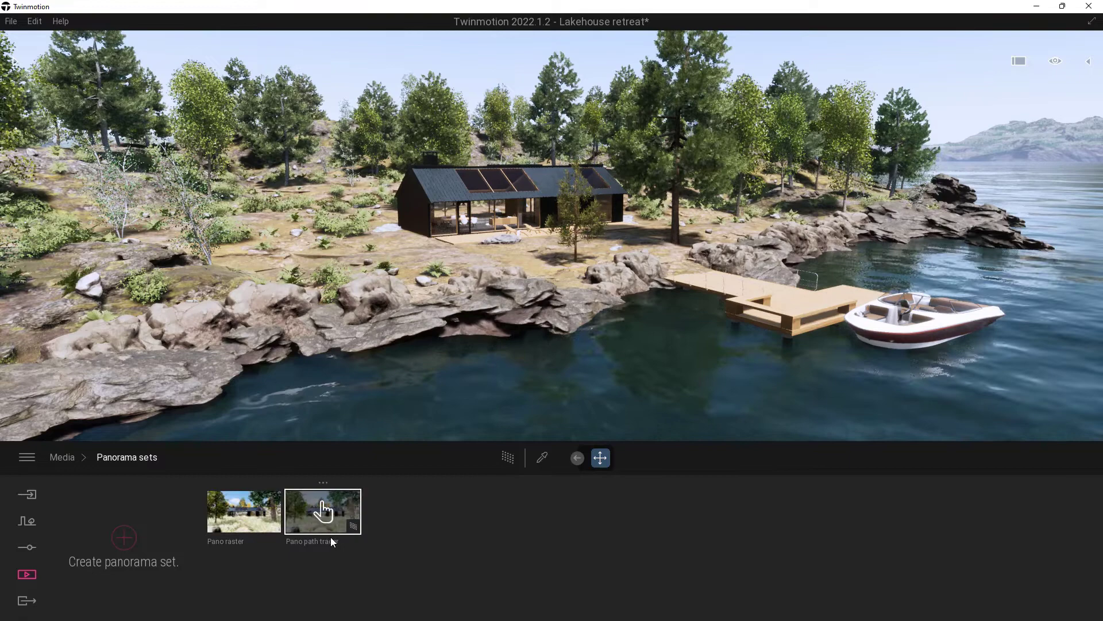
pyautogui.click(129, 541)
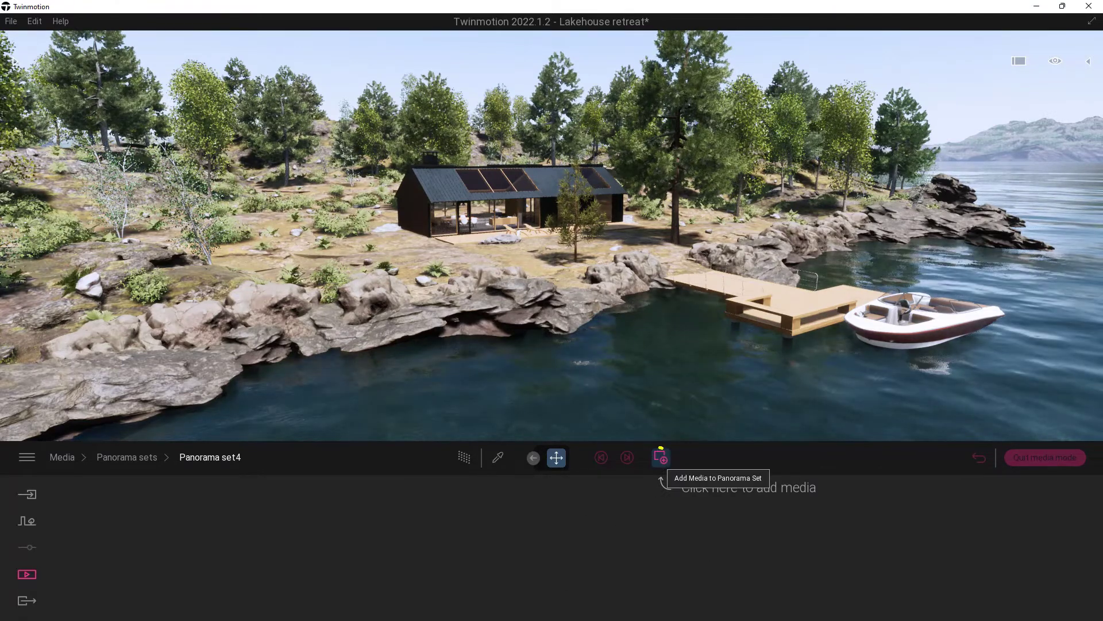
# Add Panorama1 raster, Panorama2 raster and Panorama3 raster to the new panorama set
pyautogui.moveTo(661, 448); pyautogui.dragTo(673, 454)
pyautogui.click(661, 458)
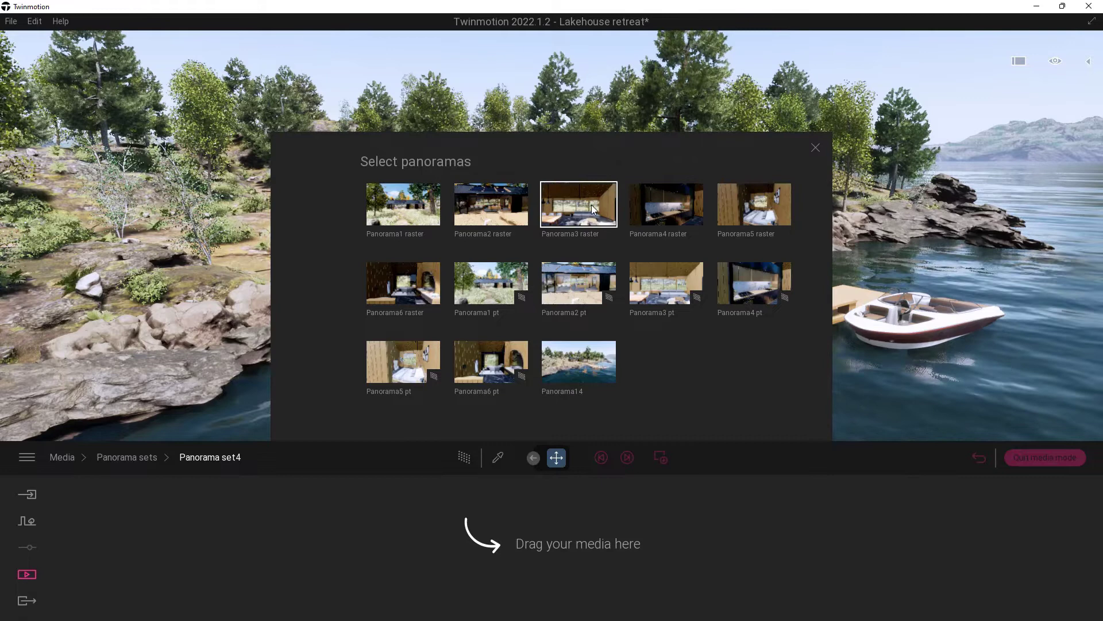
pyautogui.click(592, 218)
pyautogui.click(424, 221)
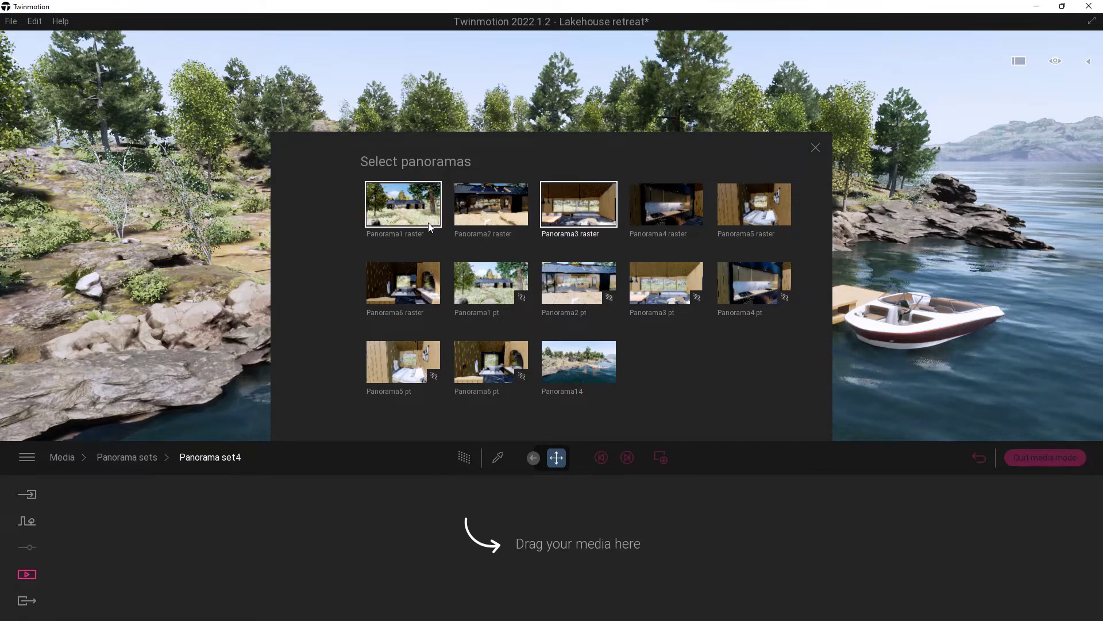
pyautogui.click(503, 212)
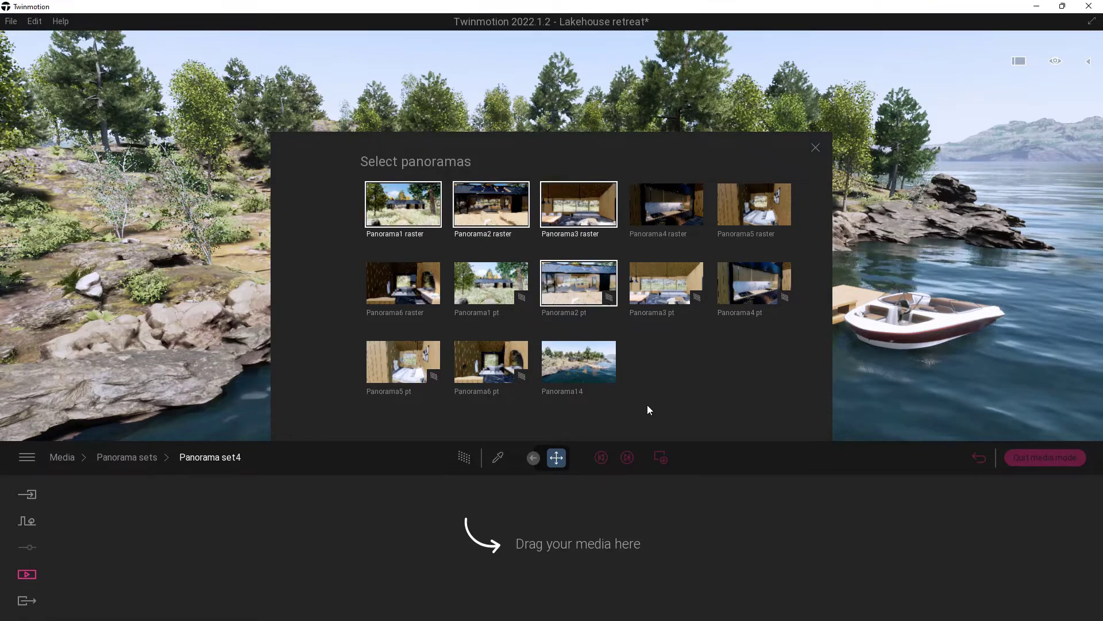
pyautogui.moveTo(577, 207); pyautogui.dragTo(486, 569)
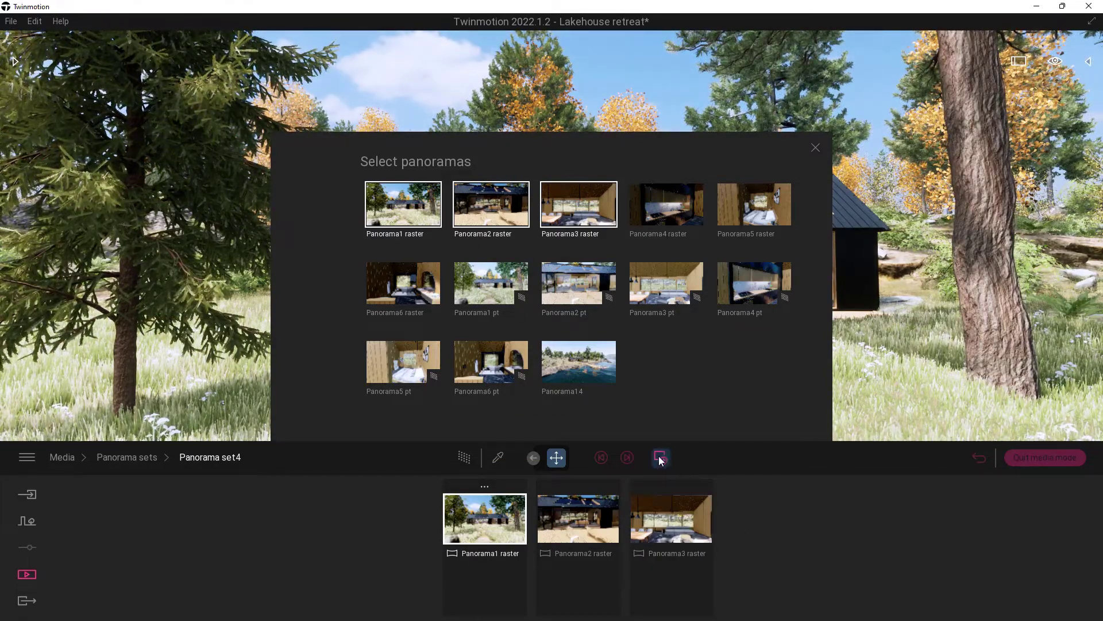
pyautogui.click(815, 147)
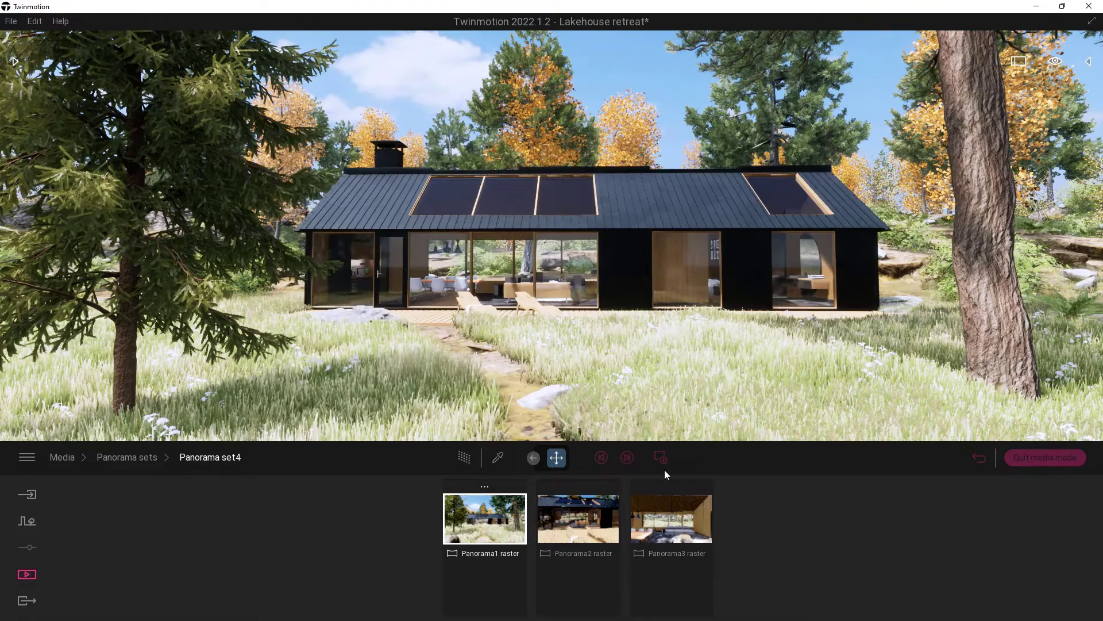
# Preview Panorama2 raster and Panorama3 raster from the panorama set in the viewport
pyautogui.click(576, 519)
pyautogui.moveTo(667, 298); pyautogui.dragTo(765, 517)
pyautogui.click(698, 516)
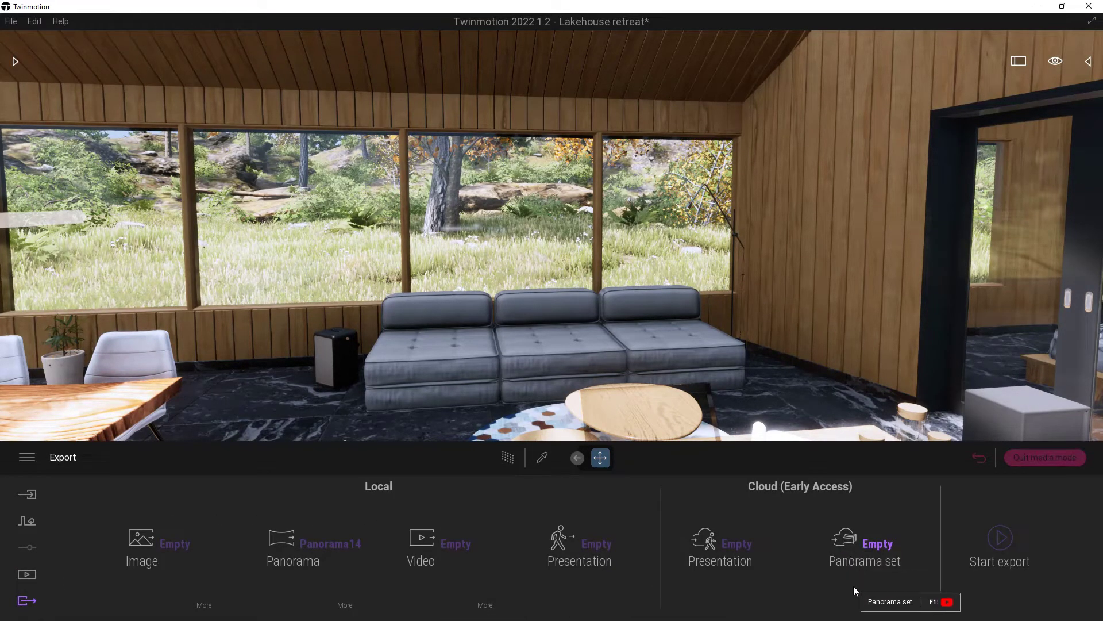
# Select Panorama set4 as the panorama set for cloud export
pyautogui.click(853, 546)
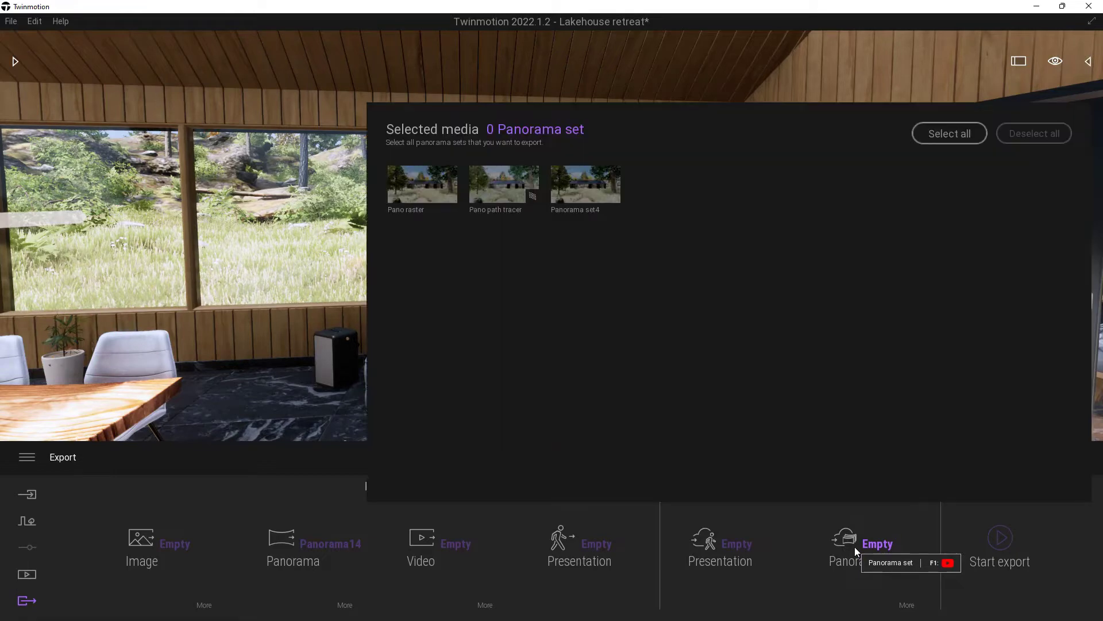
pyautogui.click(594, 187)
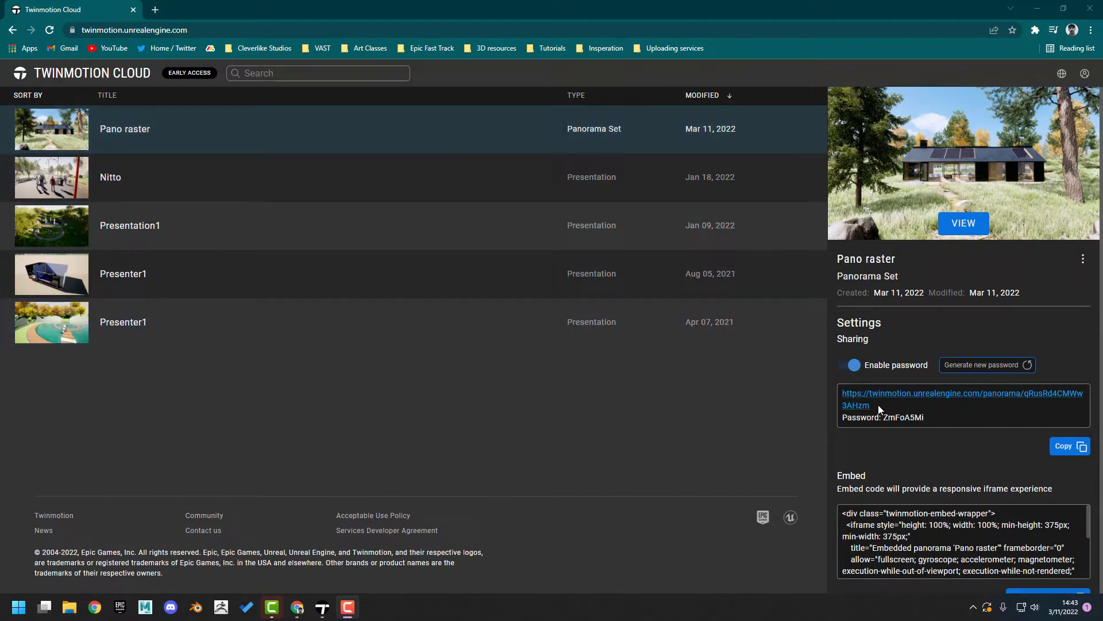
# In Twinmotion Cloud, examine Pano raster's sharing link and password field, and open that panorama set in the web viewer
pyautogui.moveTo(878, 404); pyautogui.dragTo(843, 393)
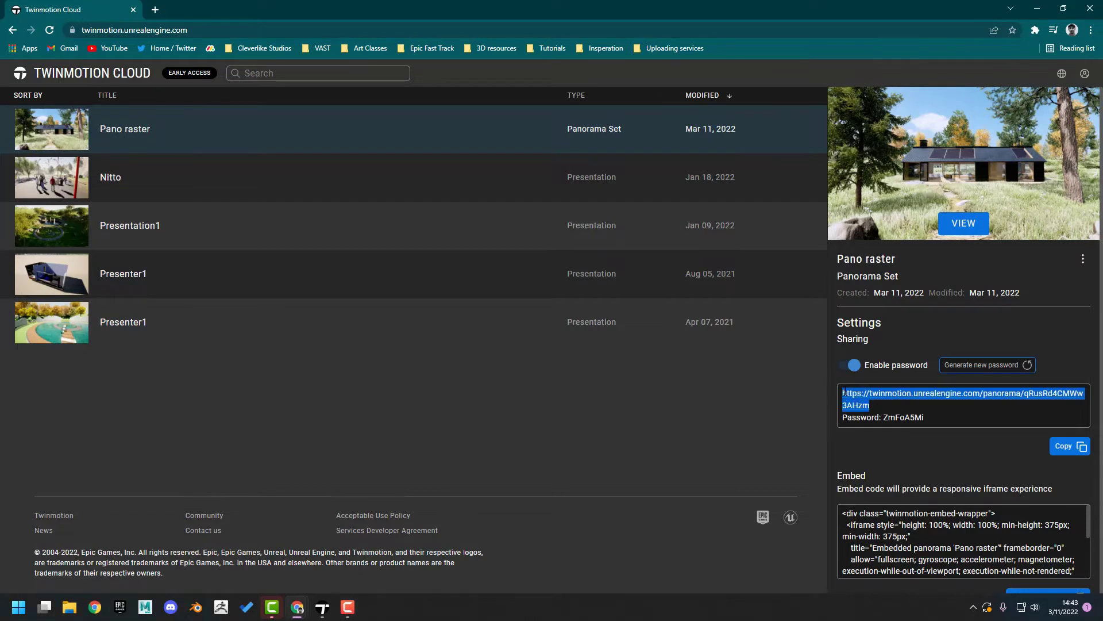
pyautogui.click(881, 407)
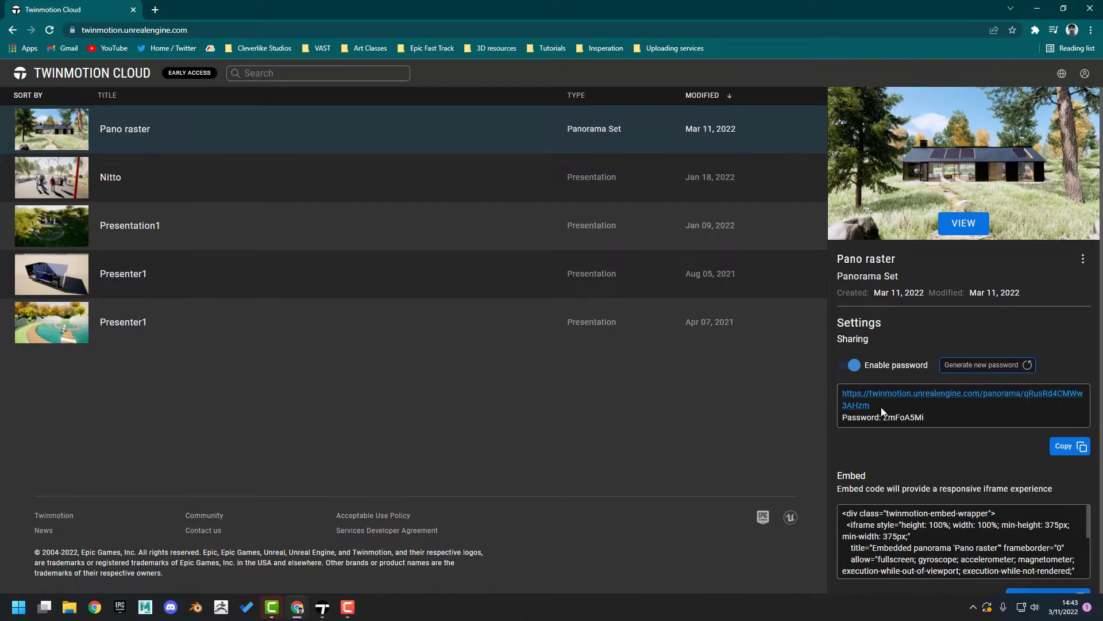
pyautogui.moveTo(928, 416); pyautogui.dragTo(887, 408)
pyautogui.click(887, 403)
pyautogui.click(965, 225)
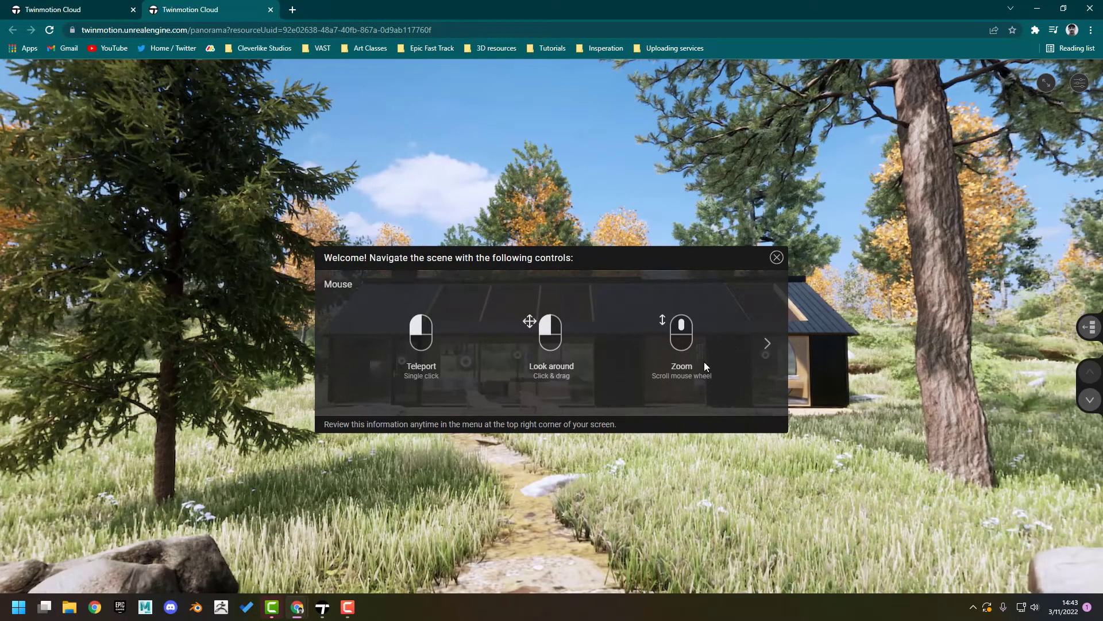
# Dismiss the navigation controls introduction and look around the exterior panorama, from the house past the lakeshore to the boat dock
pyautogui.click(777, 258)
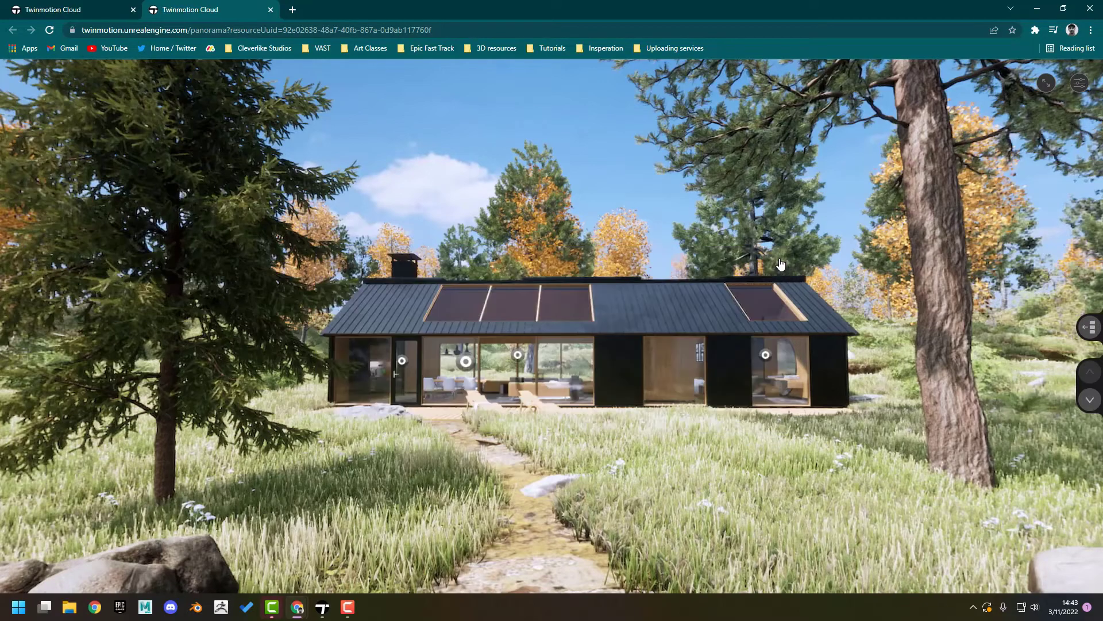
pyautogui.moveTo(461, 280); pyautogui.dragTo(661, 280)
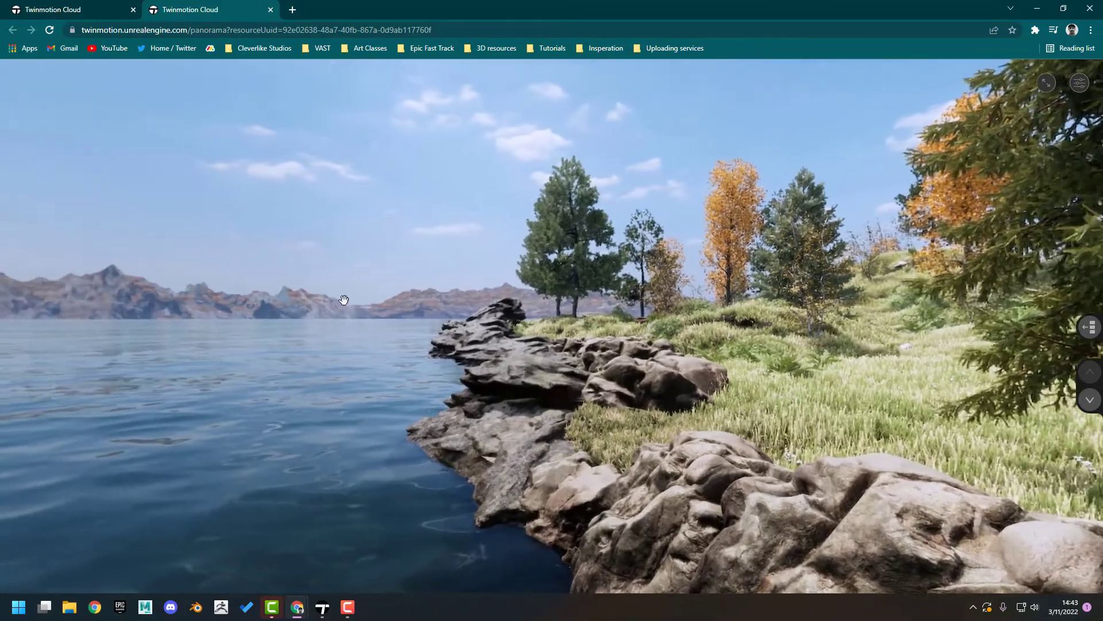
pyautogui.moveTo(344, 303); pyautogui.dragTo(682, 274)
pyautogui.moveTo(325, 283); pyautogui.dragTo(573, 270)
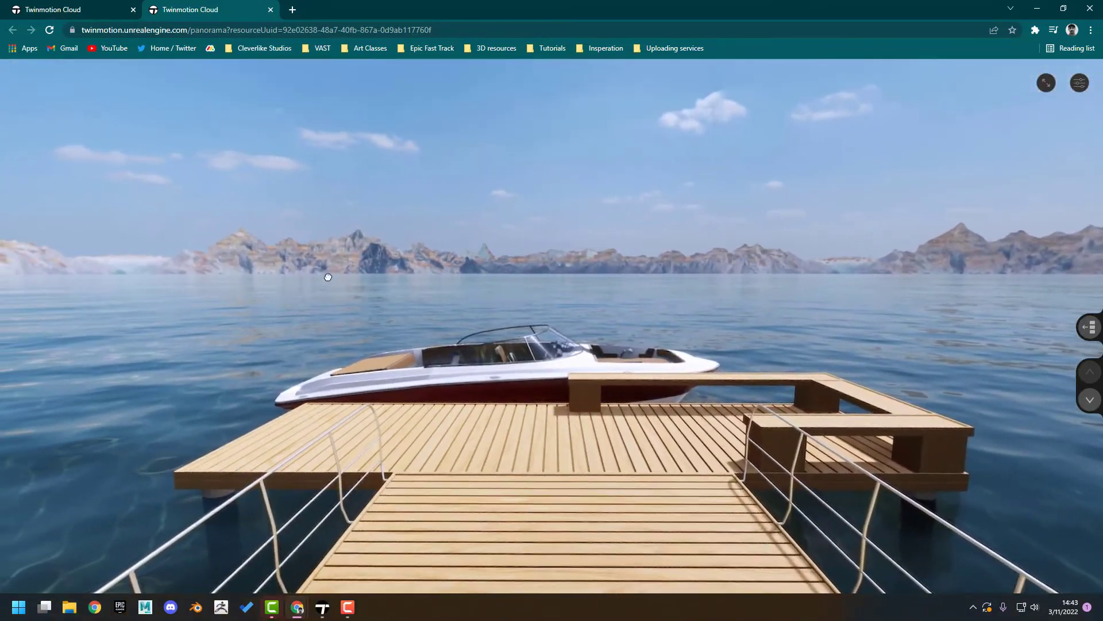
pyautogui.moveTo(327, 273); pyautogui.dragTo(555, 246)
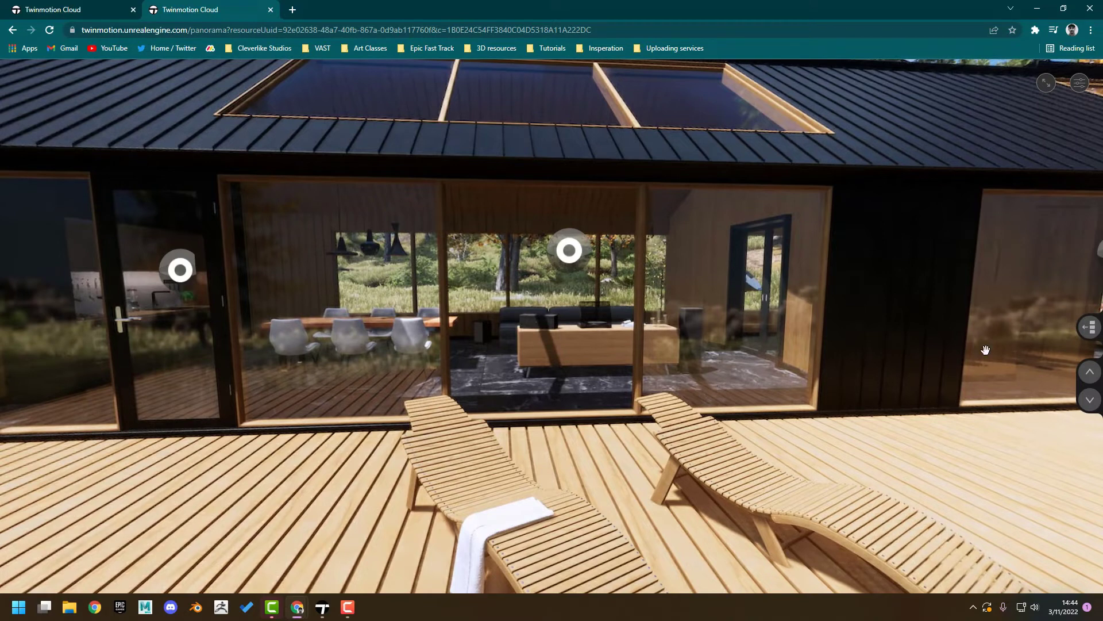
# Show the set's panorama thumbnails and switch the view to Panorama3 raster
pyautogui.click(1088, 331)
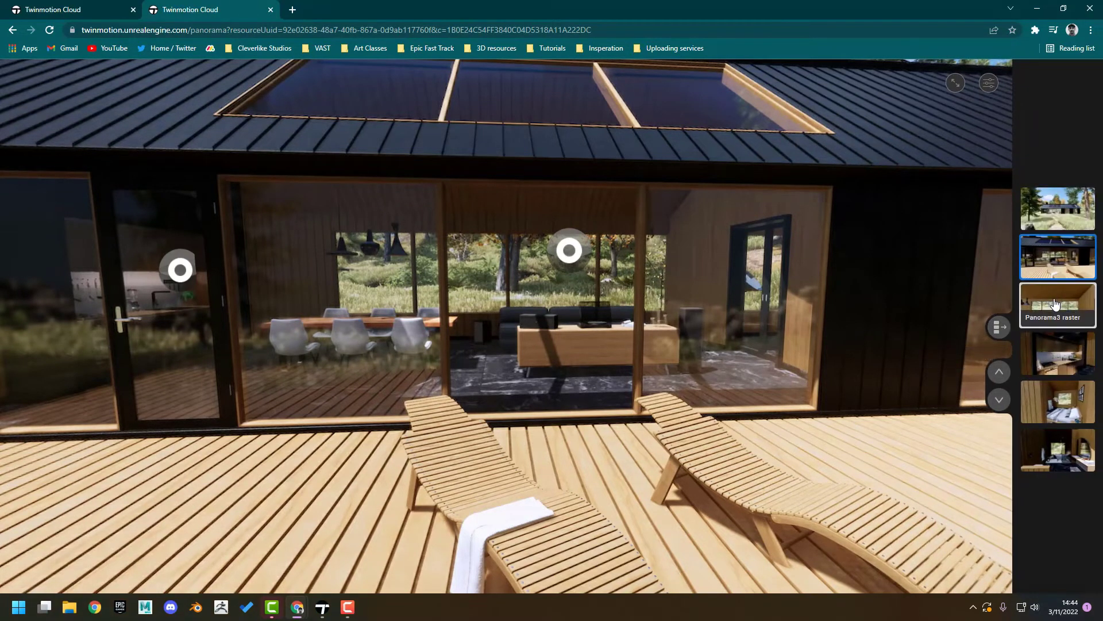
pyautogui.click(1055, 303)
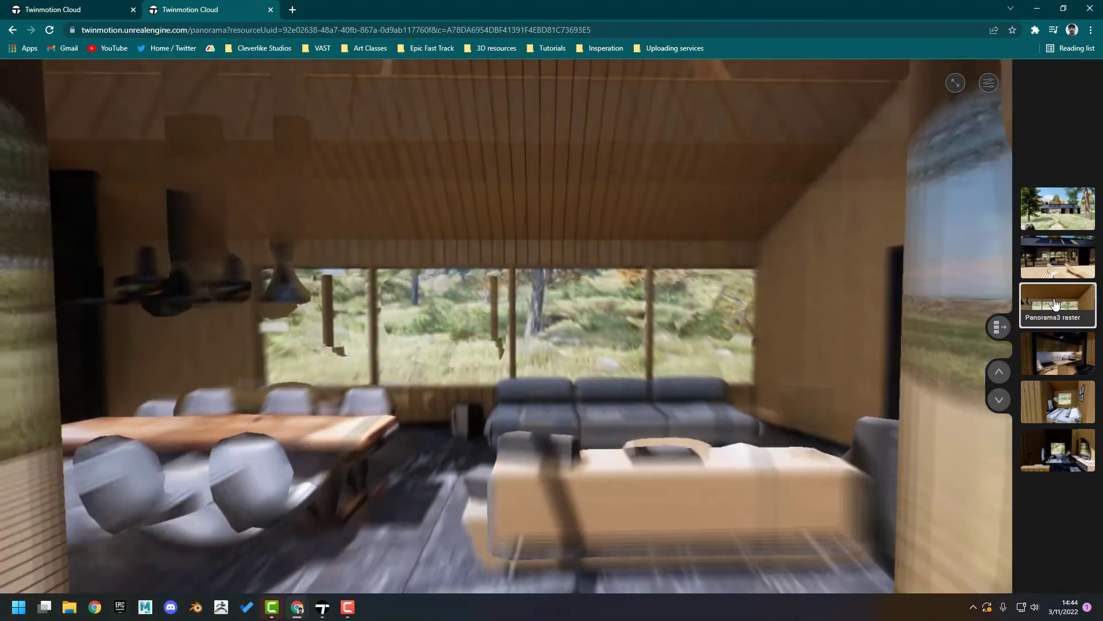